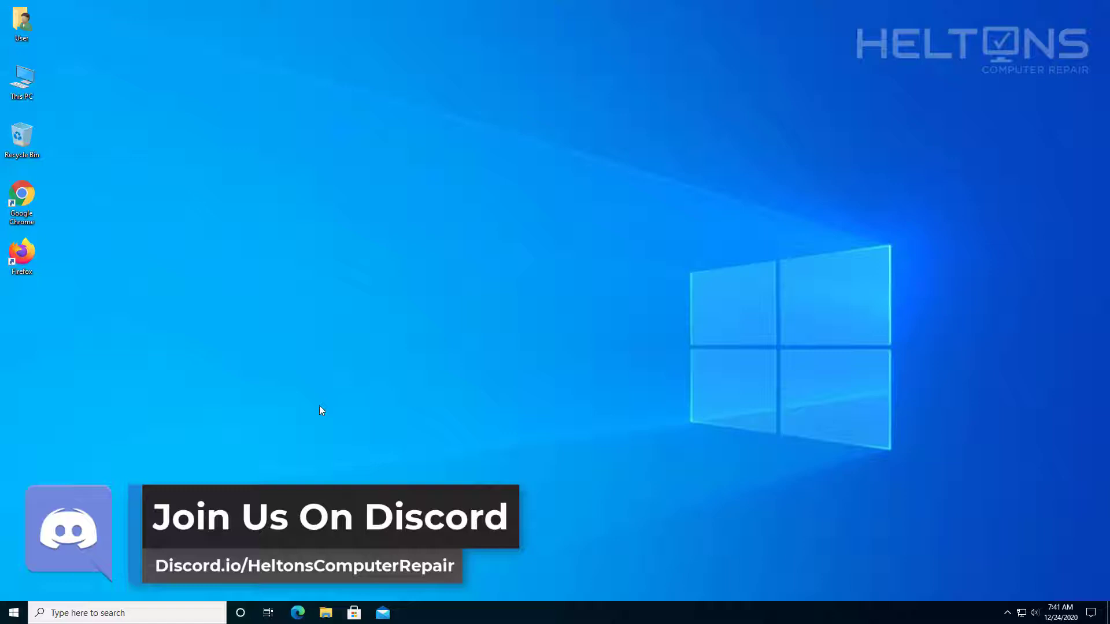
Launch Internet Explorer from a Start search for 'inter', then close its window.
left_click(15, 611)
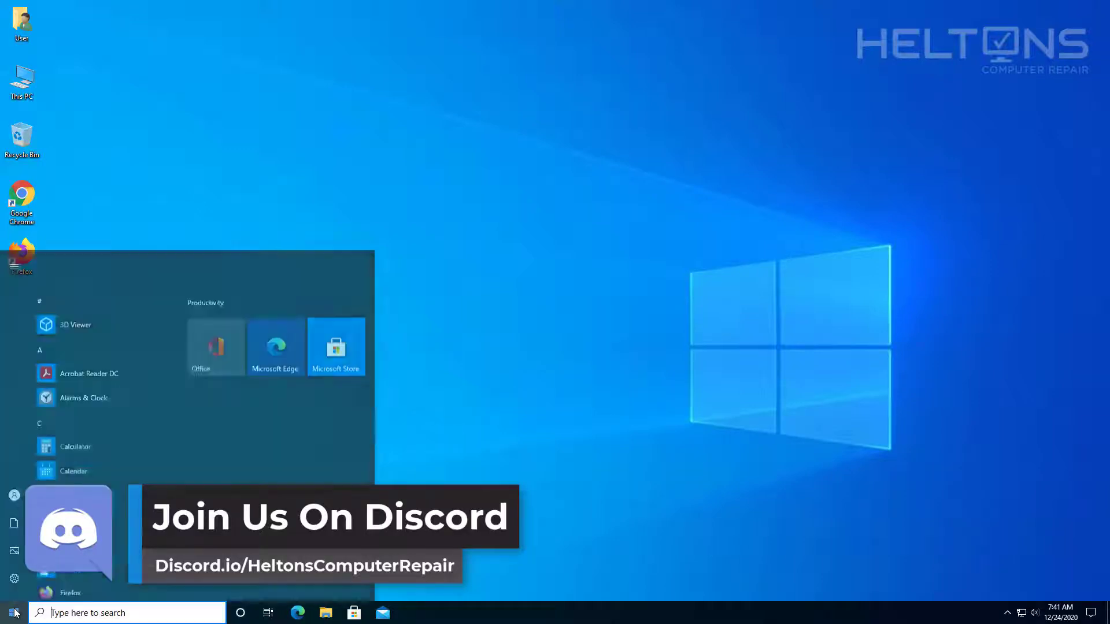
type("inter")
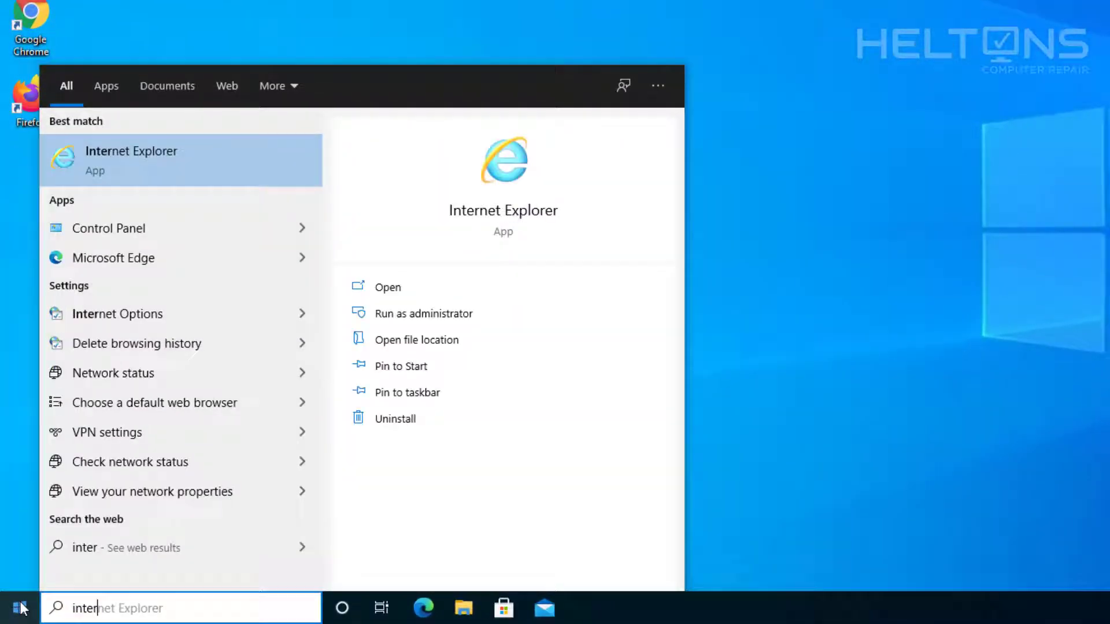
left_click(206, 144)
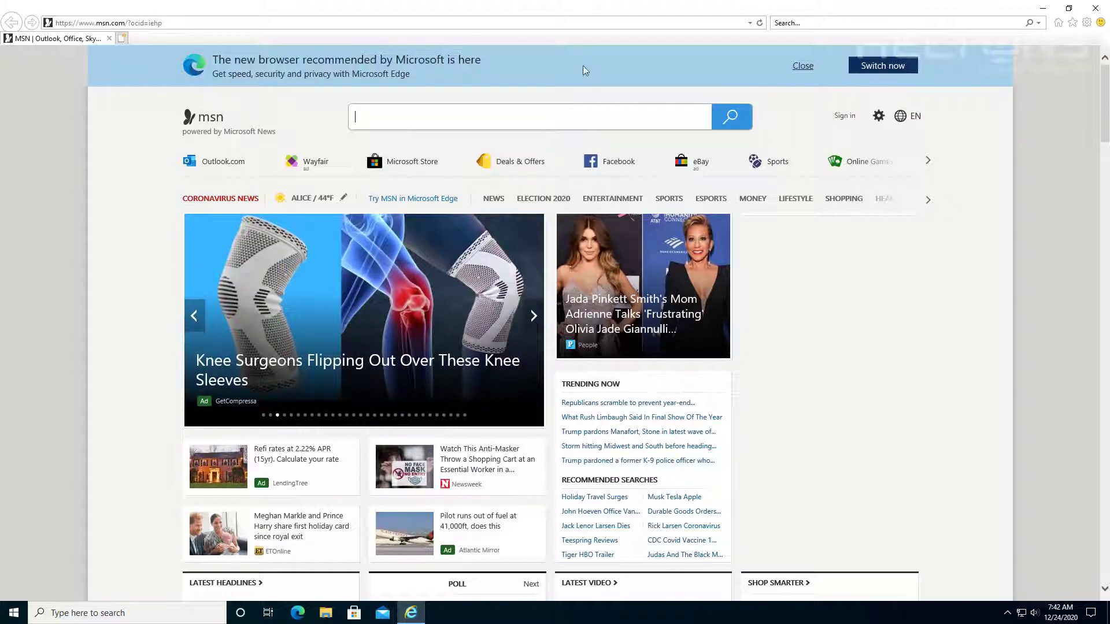
left_click(1094, 8)
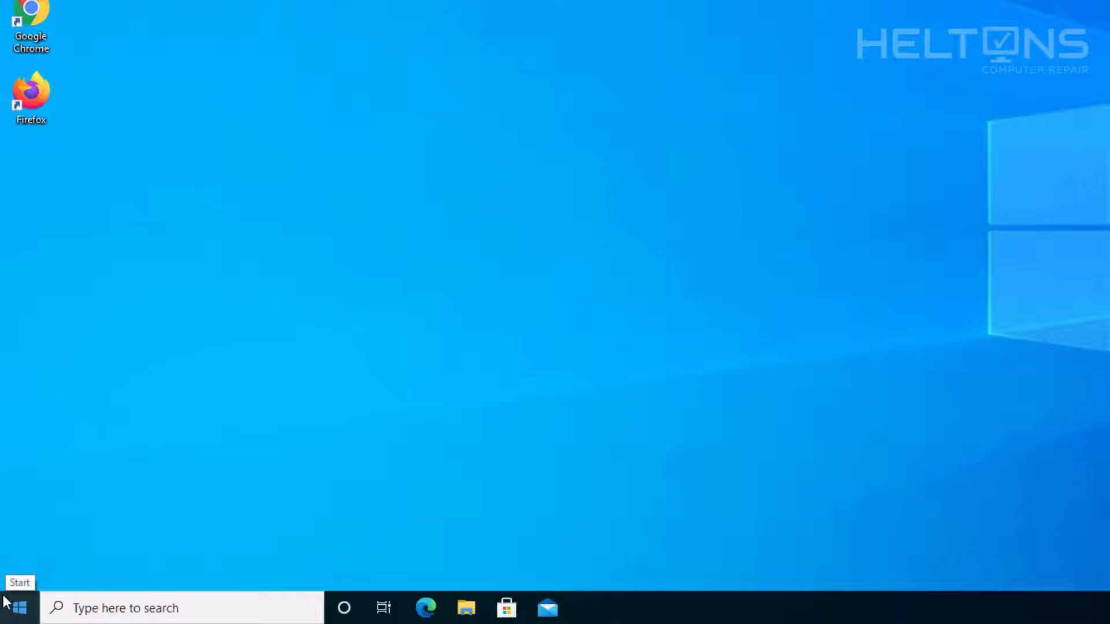
Go to the Optional features page under Apps in Windows Settings.
left_click(19, 607)
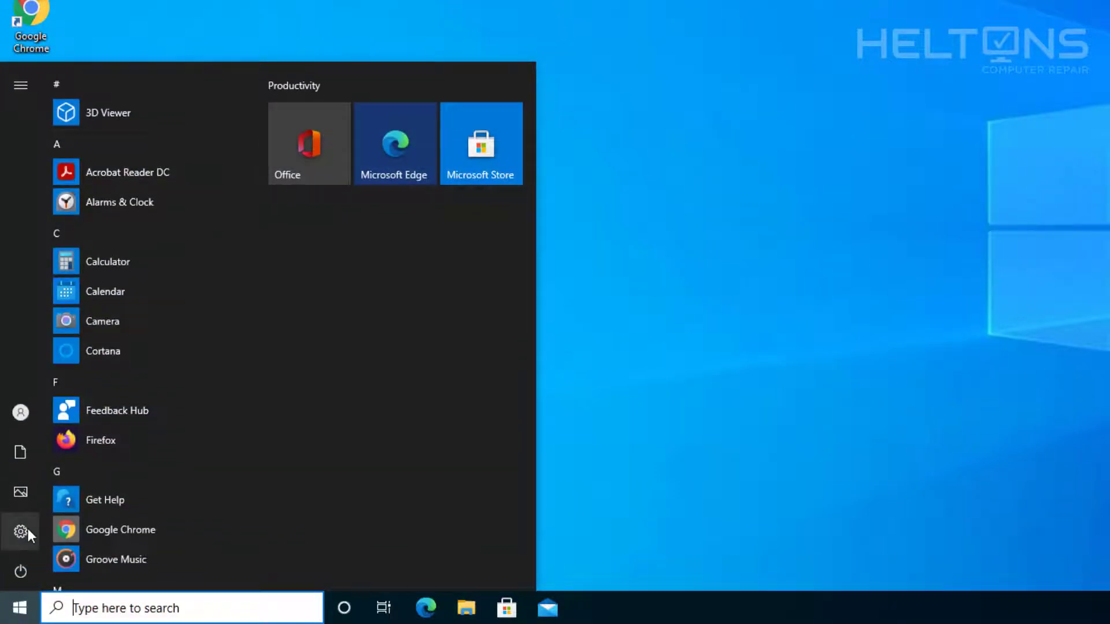
left_click(28, 530)
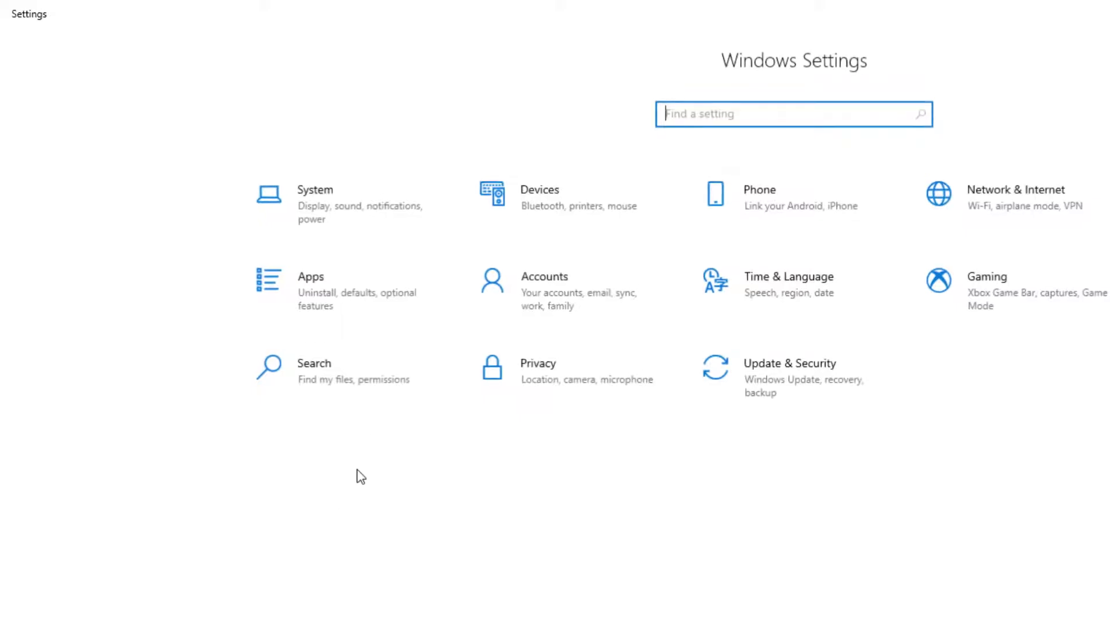
left_click(342, 312)
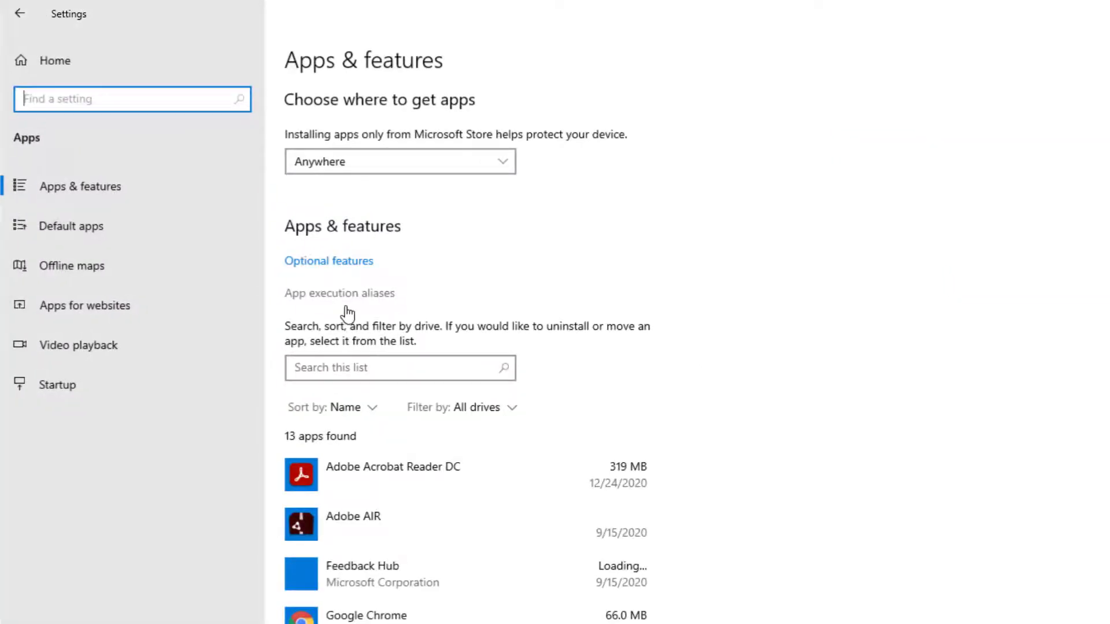
scroll(688, 595, "down", 20)
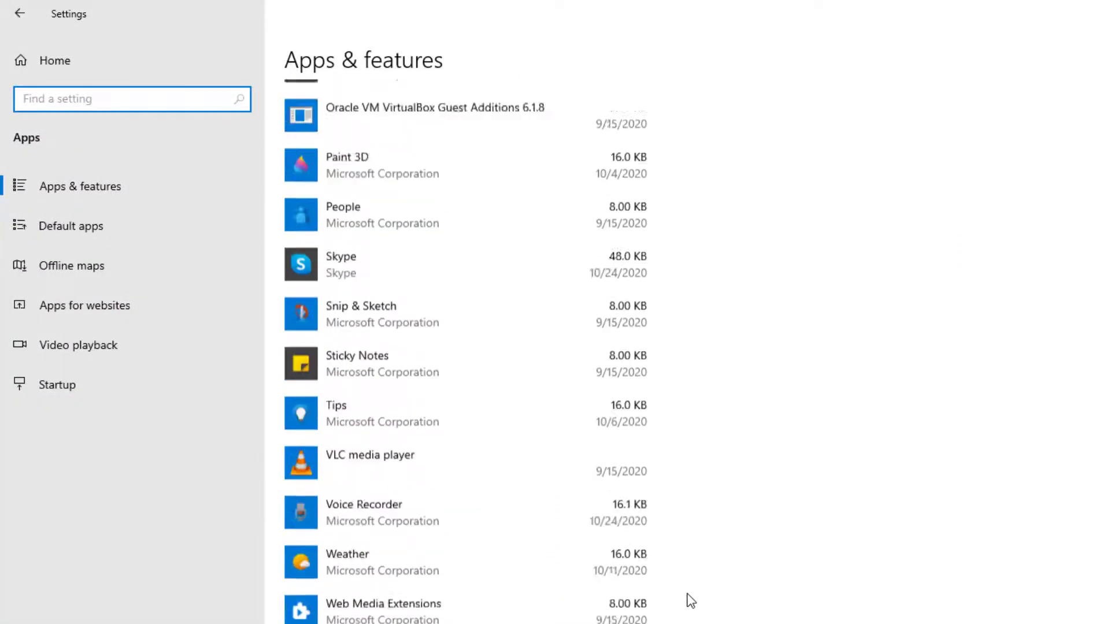
scroll(689, 600, "up", 20)
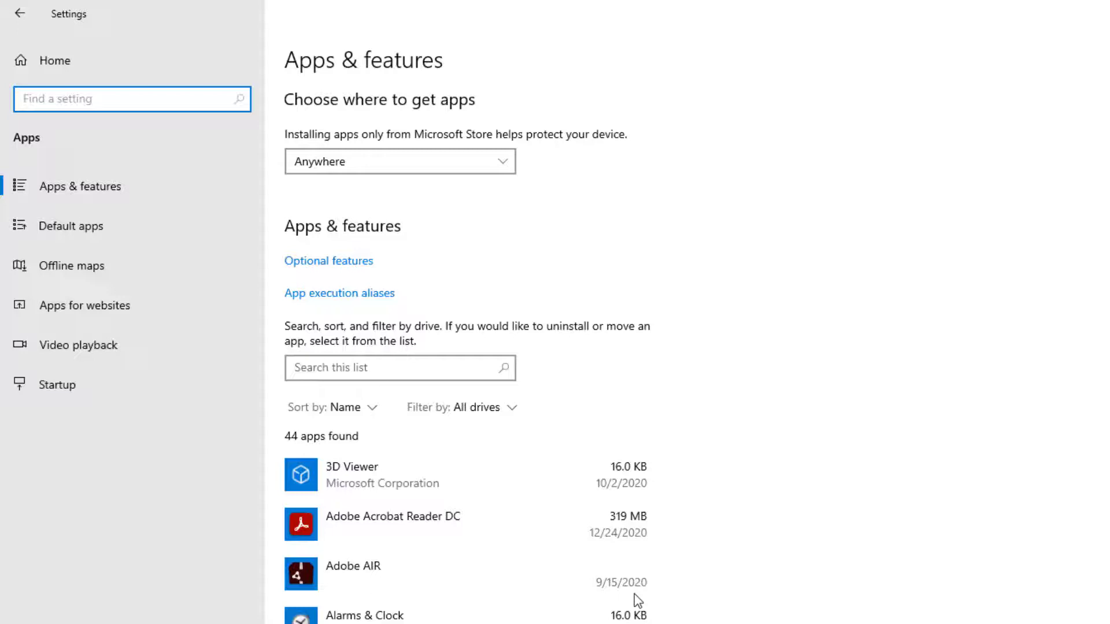
left_click(362, 262)
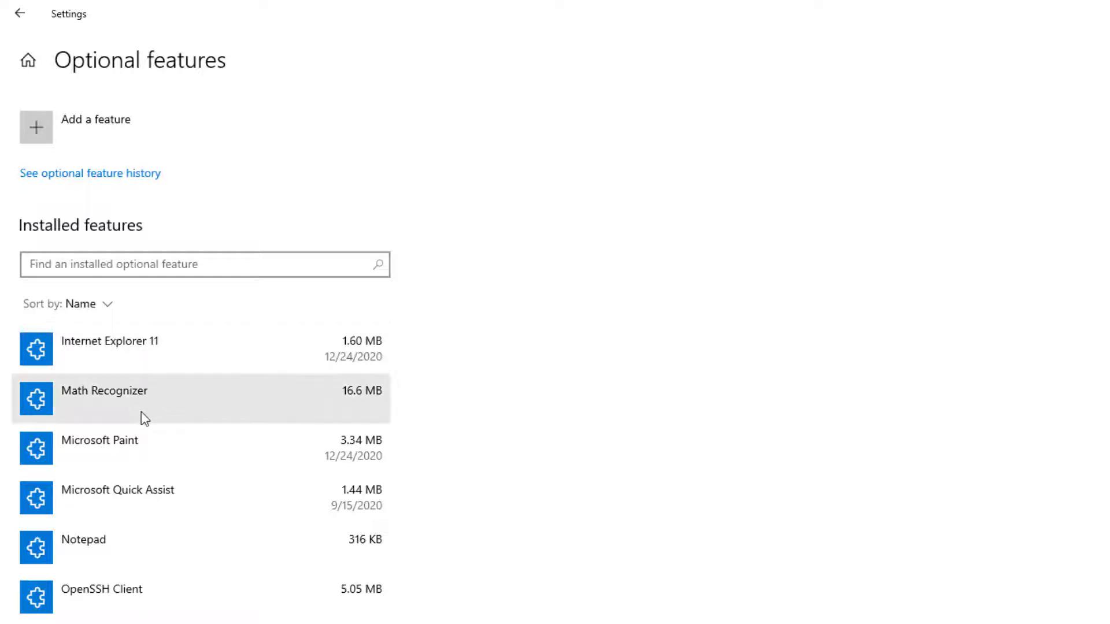
Uninstall the Internet Explorer 11 optional feature.
scroll(201, 546, "down", 1)
scroll(200, 543, "down", 1)
scroll(196, 512, "up", 3)
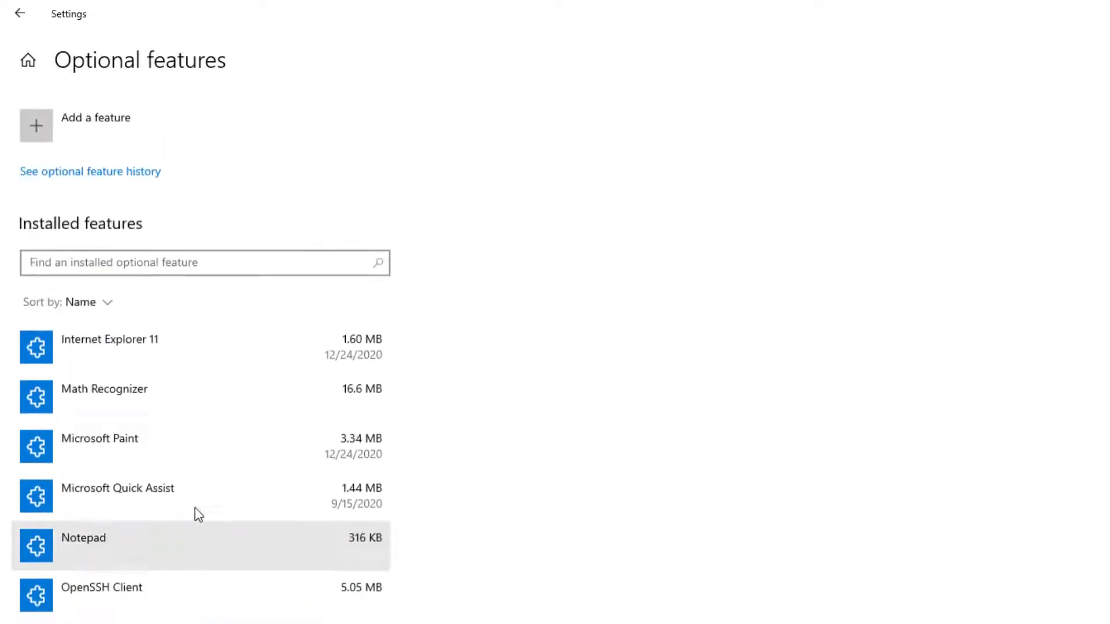
left_click(169, 342)
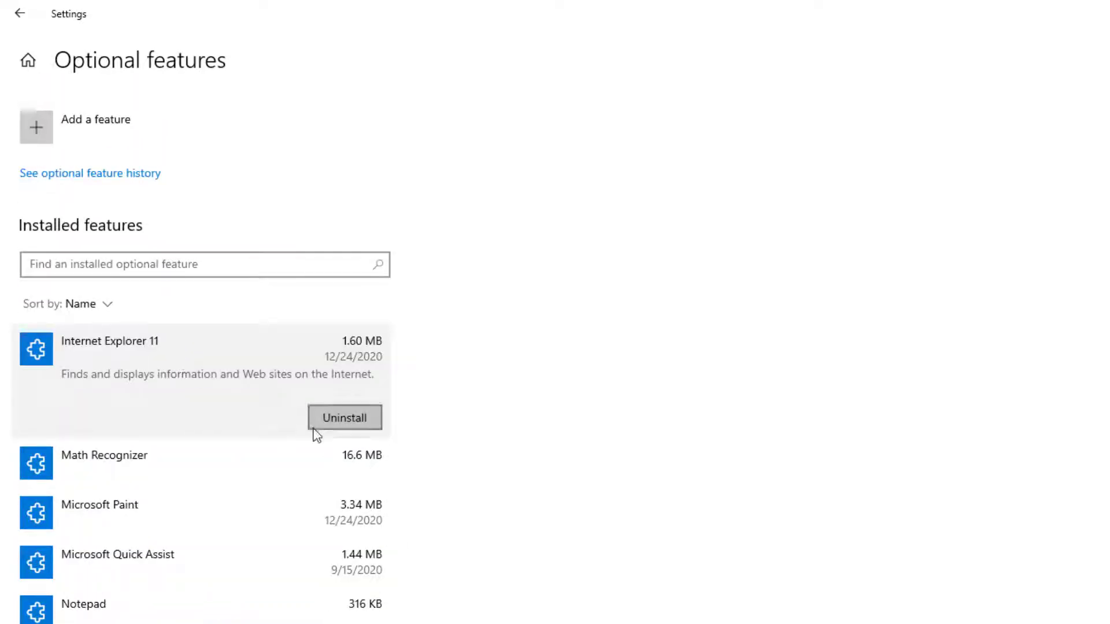
left_click(319, 425)
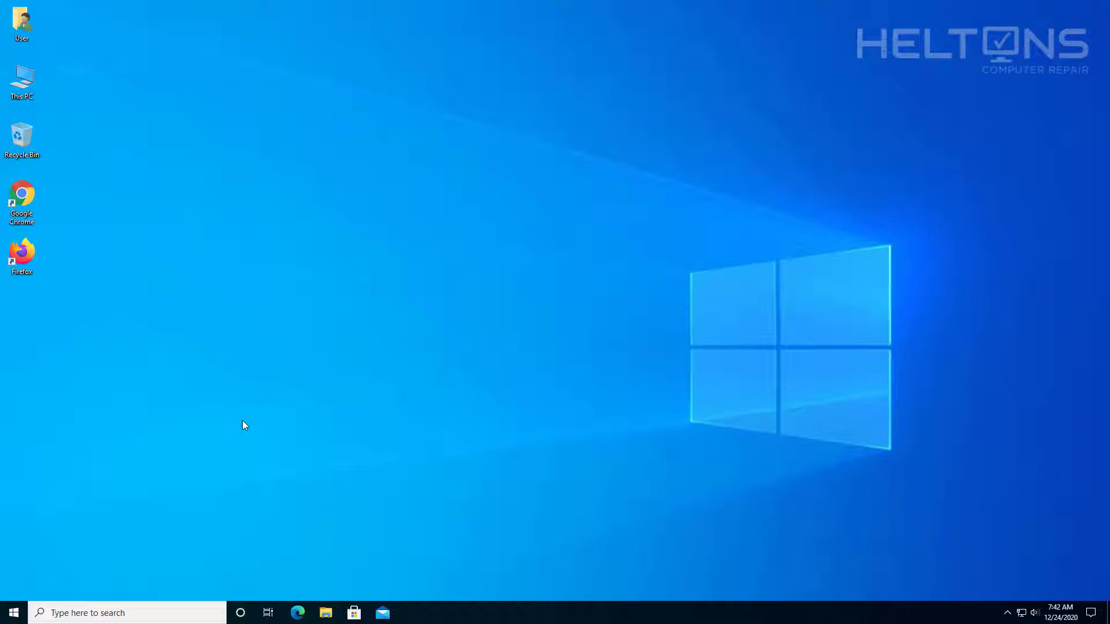
Restart the computer from the Start menu's Power options.
left_click(13, 612)
mouse_move(19, 598)
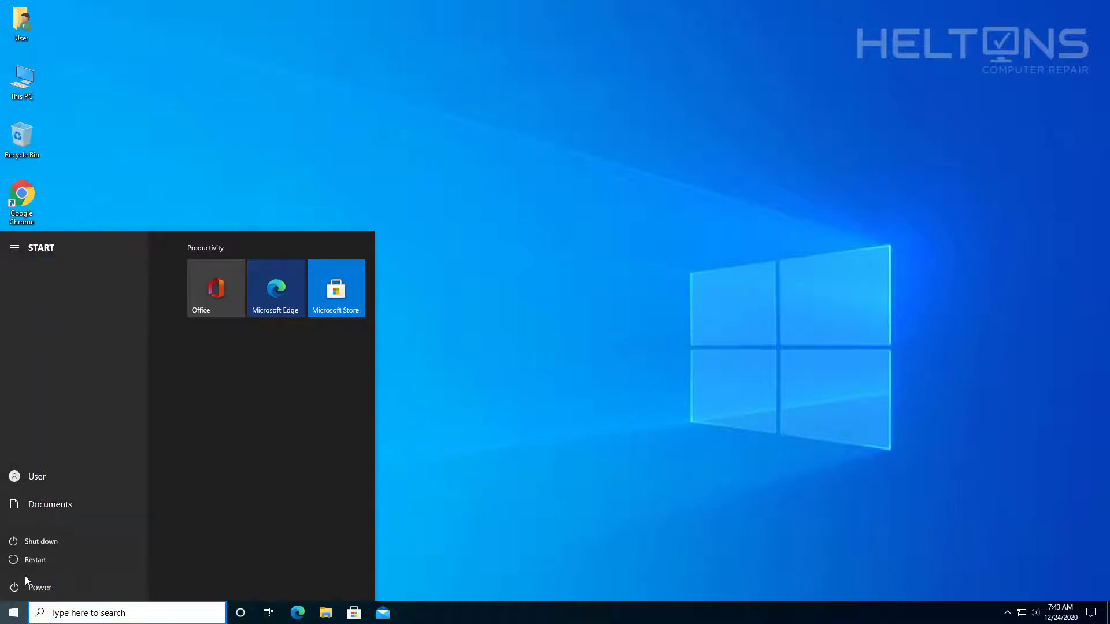
left_click(33, 560)
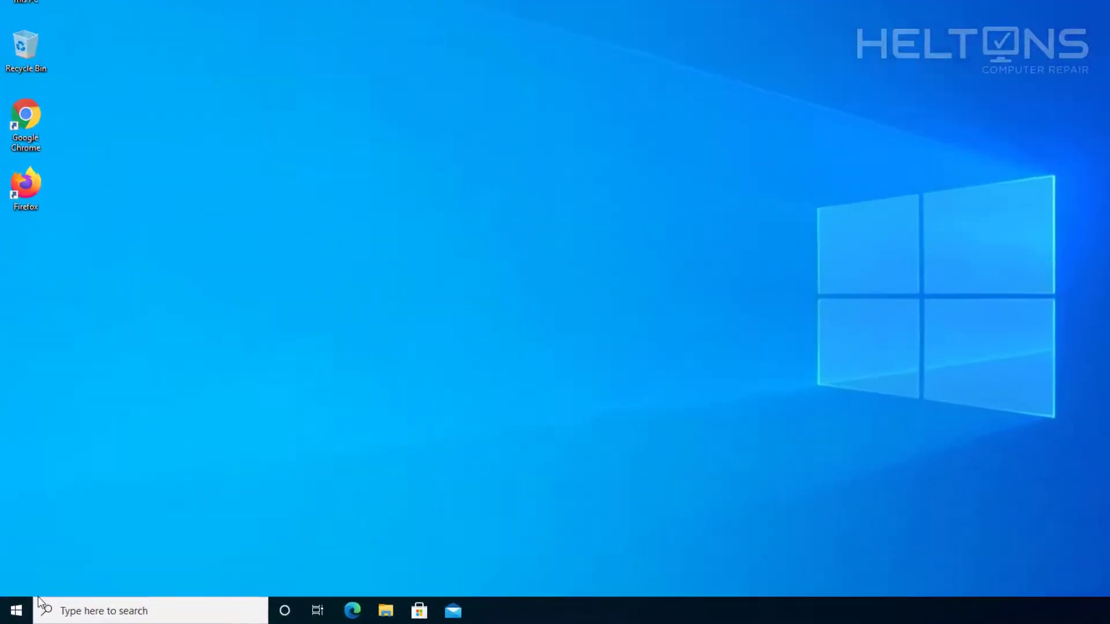
Search 'inter' and try opening Internet Explorer from the results.
left_click(15, 616)
type("inter")
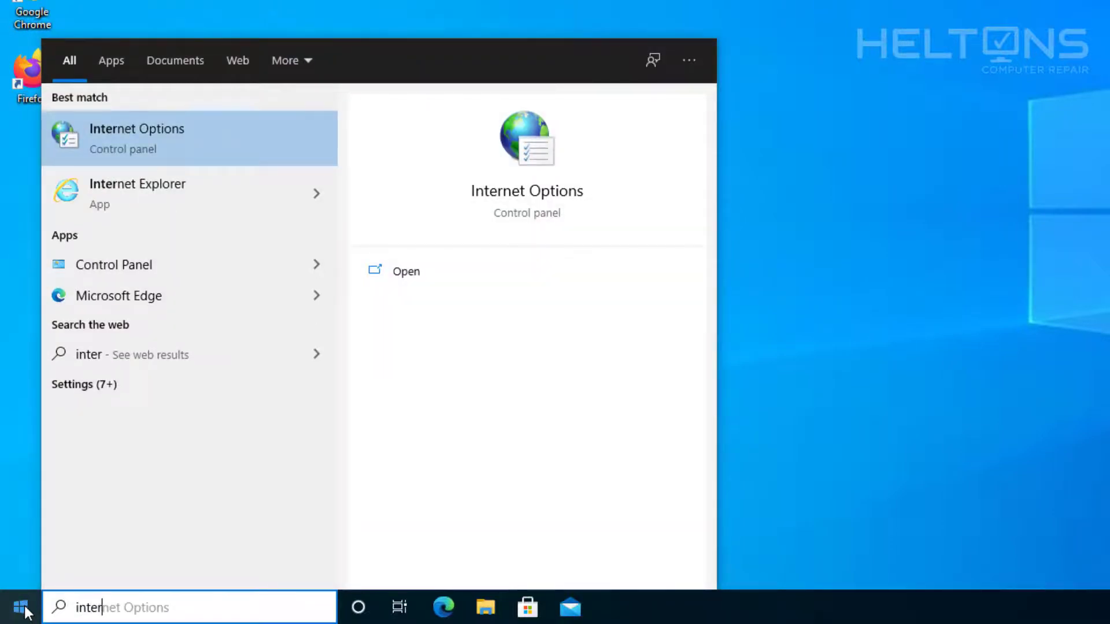
key("Down")
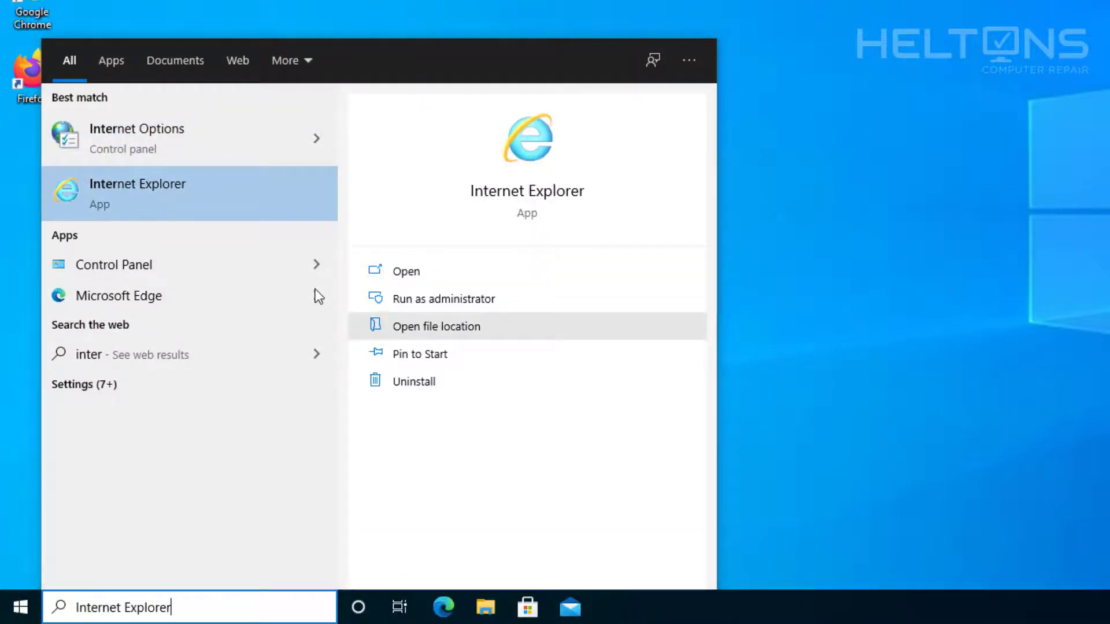
left_click(923, 225)
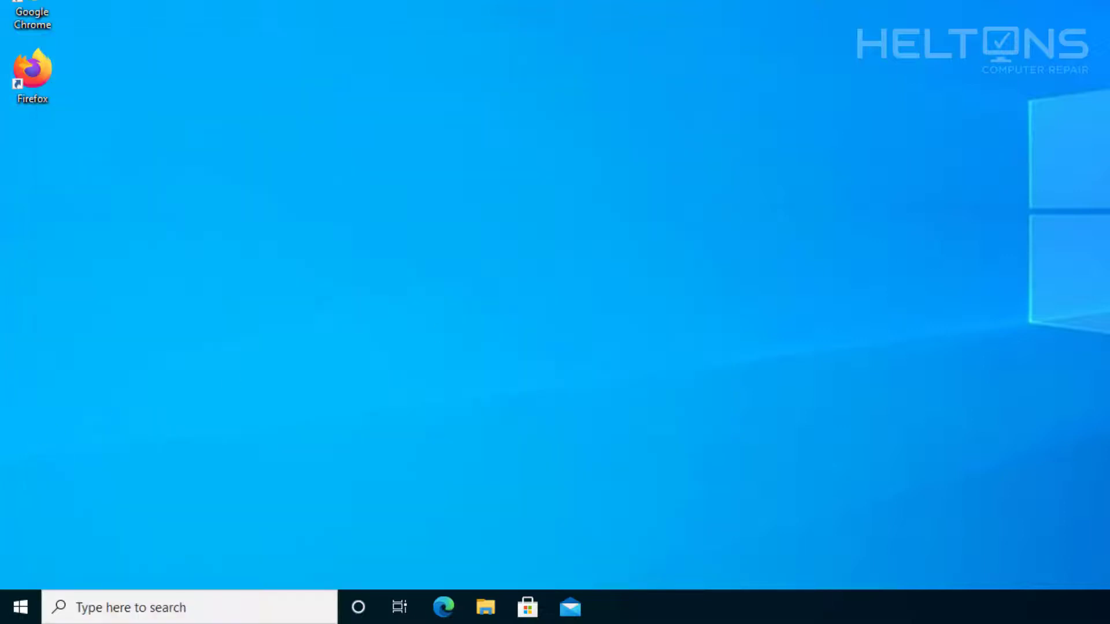
Search 'internet expl' to confirm only Edge appears, then clear the search and dismiss it.
left_click(20, 616)
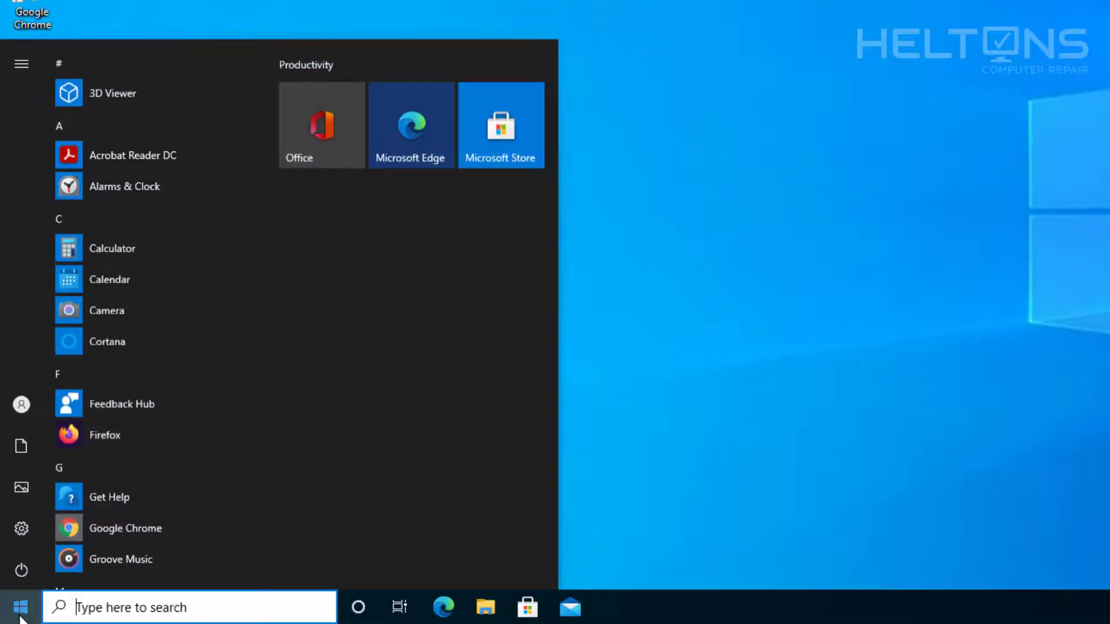
type("inter")
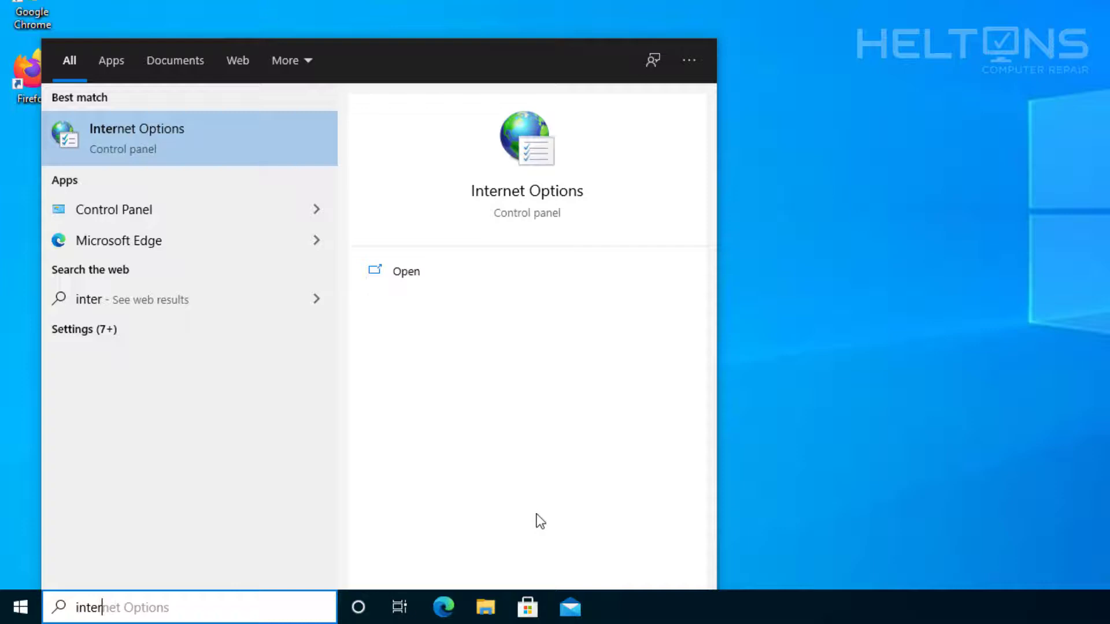
type("e")
key("BackSpace")
type("net expl")
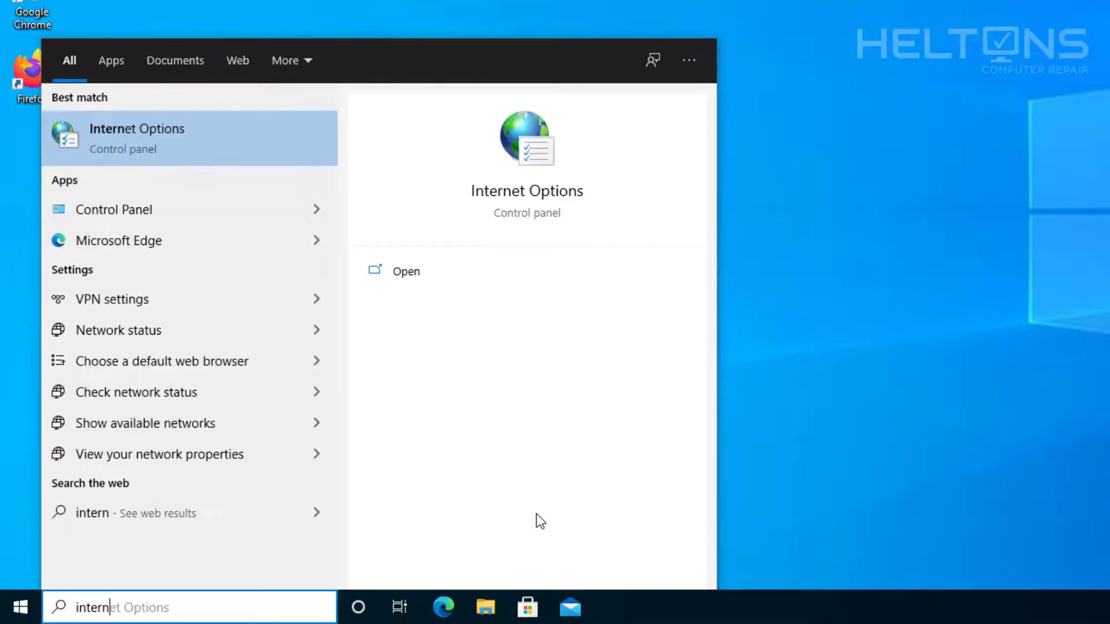
key("BackSpace")
key("BackSpace")
key("BackSpace")
key("BackSpace")
key("BackSpace")
key("BackSpace")
key("BackSpace")
key("BackSpace")
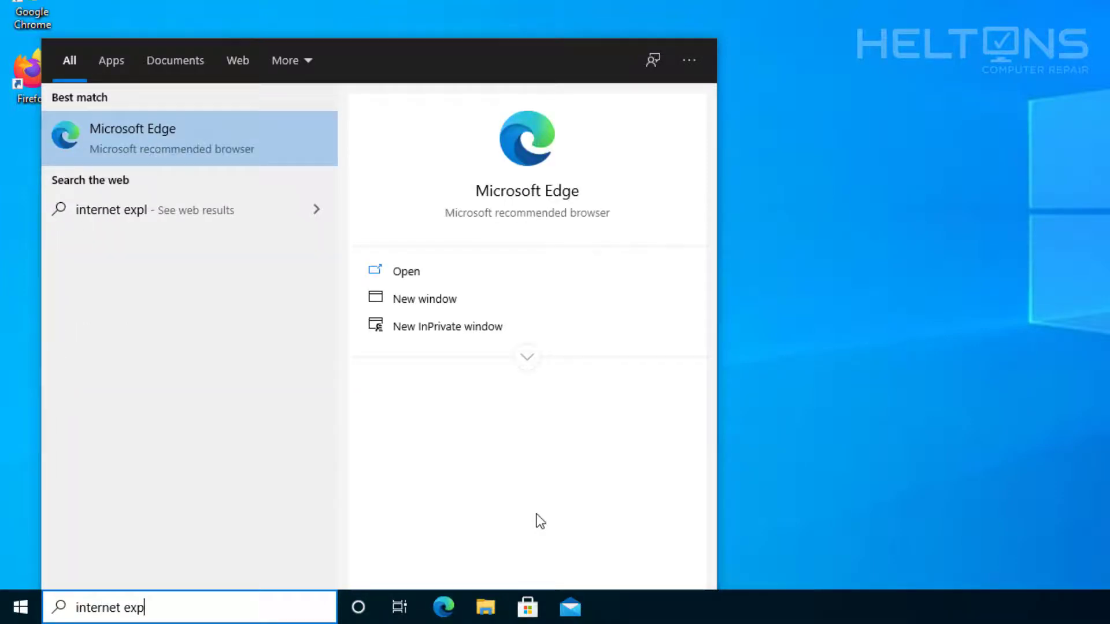
key("BackSpace")
key("BackSpace")
key("BackSpace")
key("BackSpace")
key("BackSpace")
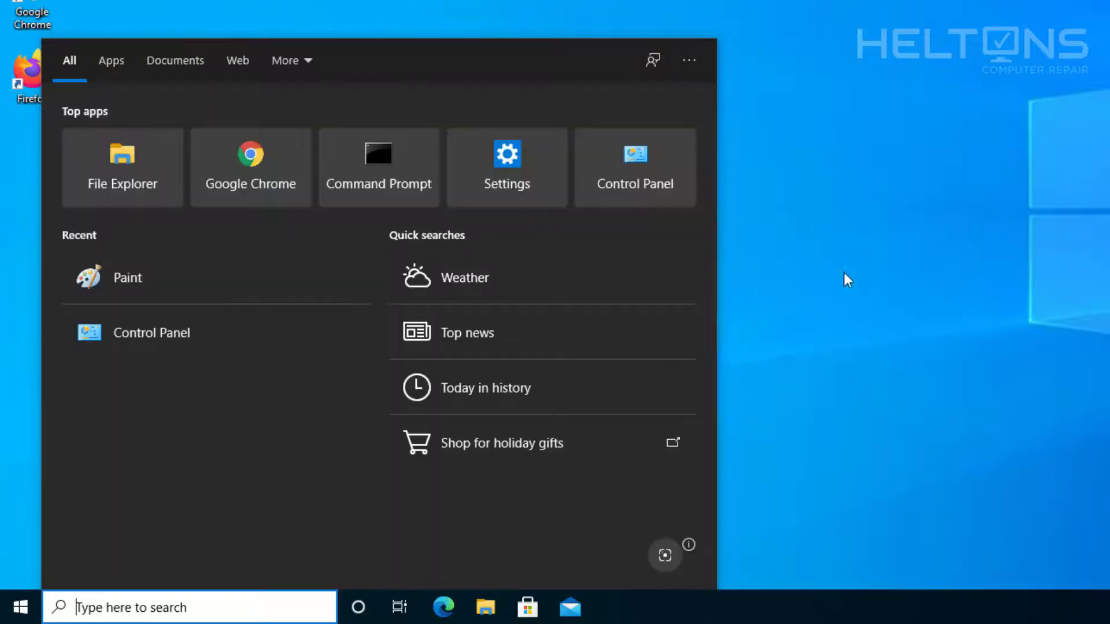
left_click(948, 181)
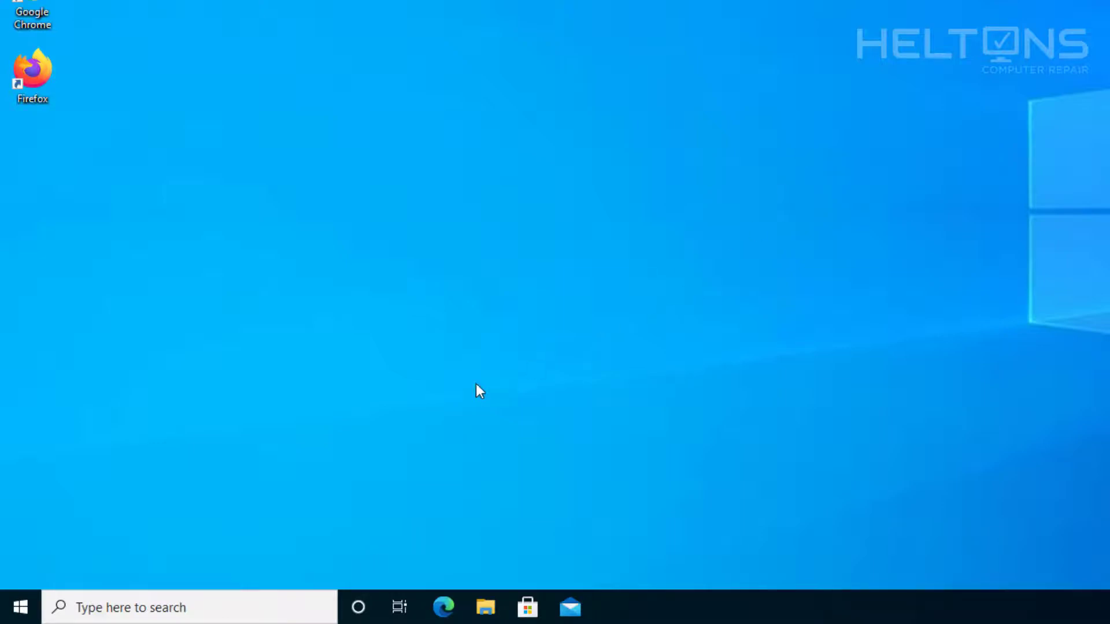
Go to Apps > Optional features in Windows Settings.
left_click(15, 610)
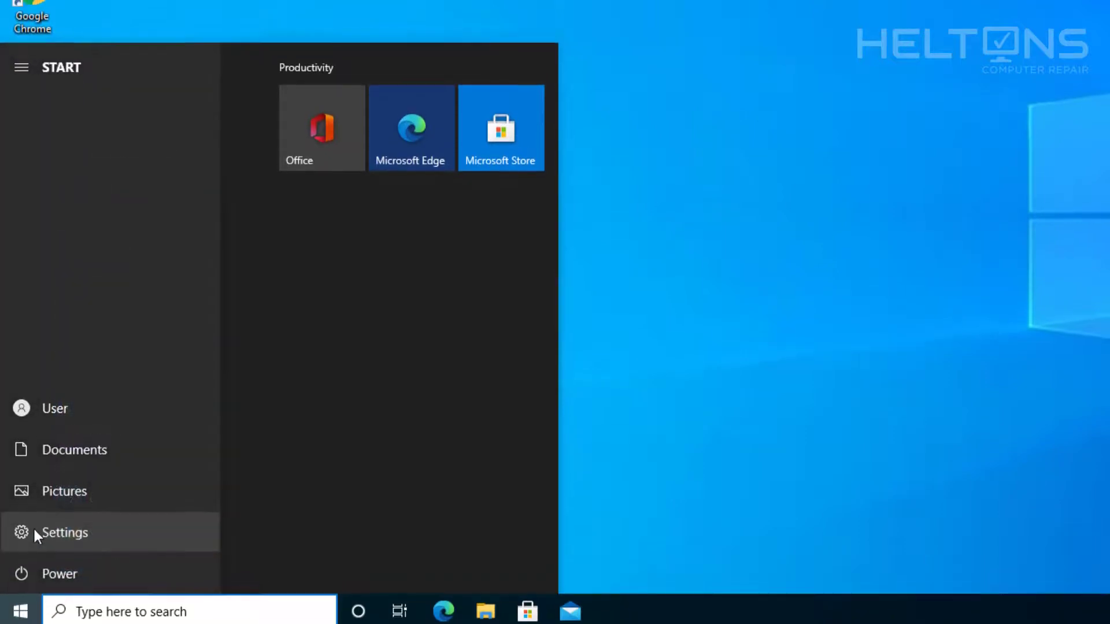
left_click(35, 531)
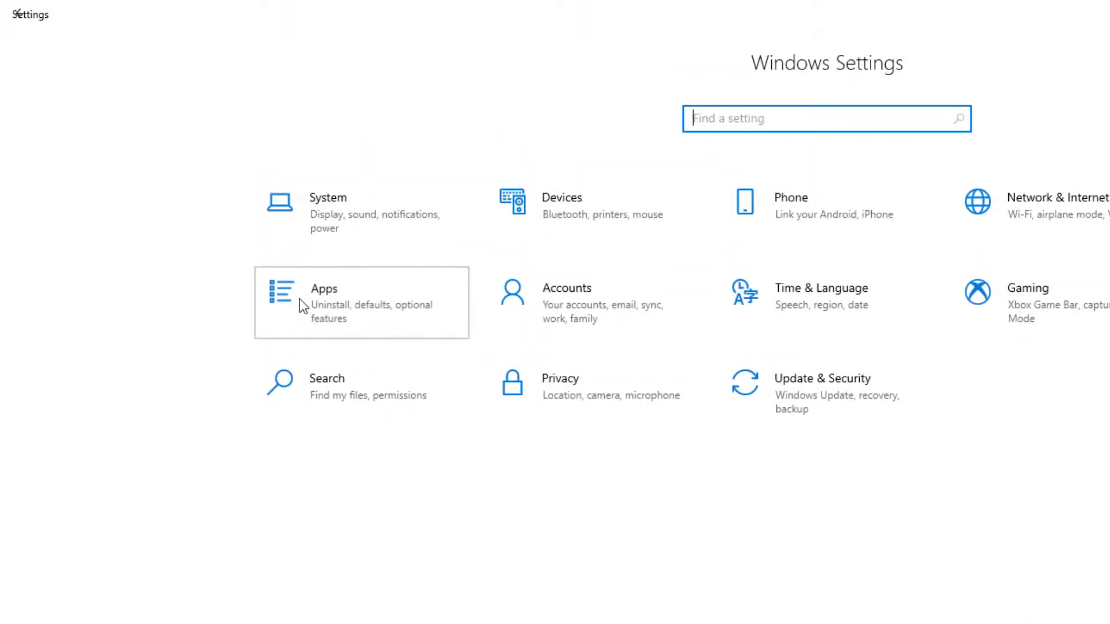
left_click(302, 305)
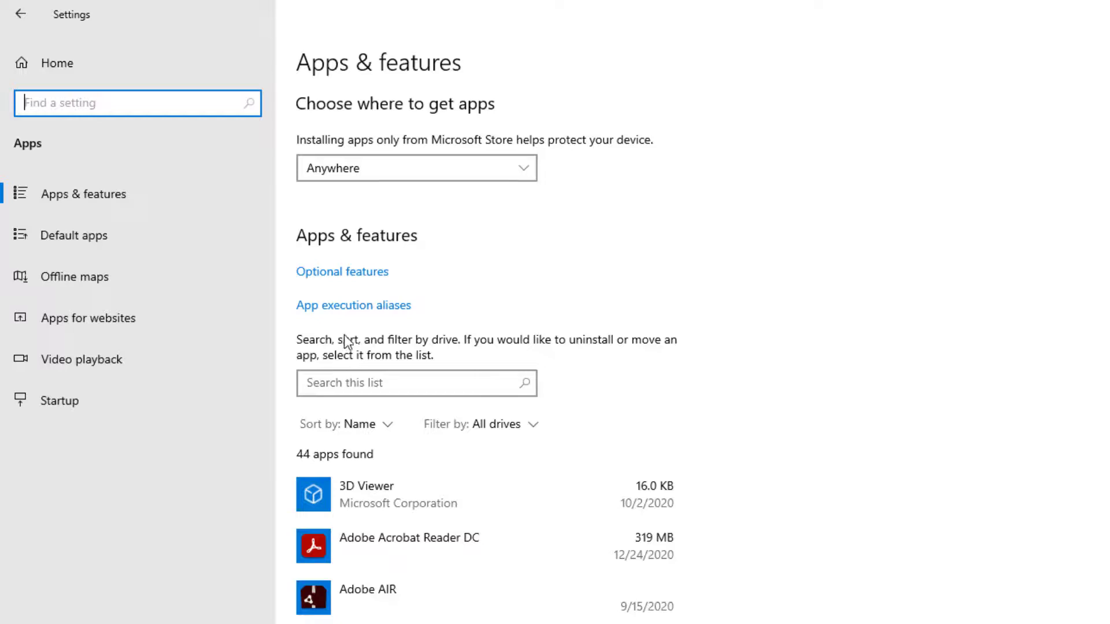
left_click(345, 273)
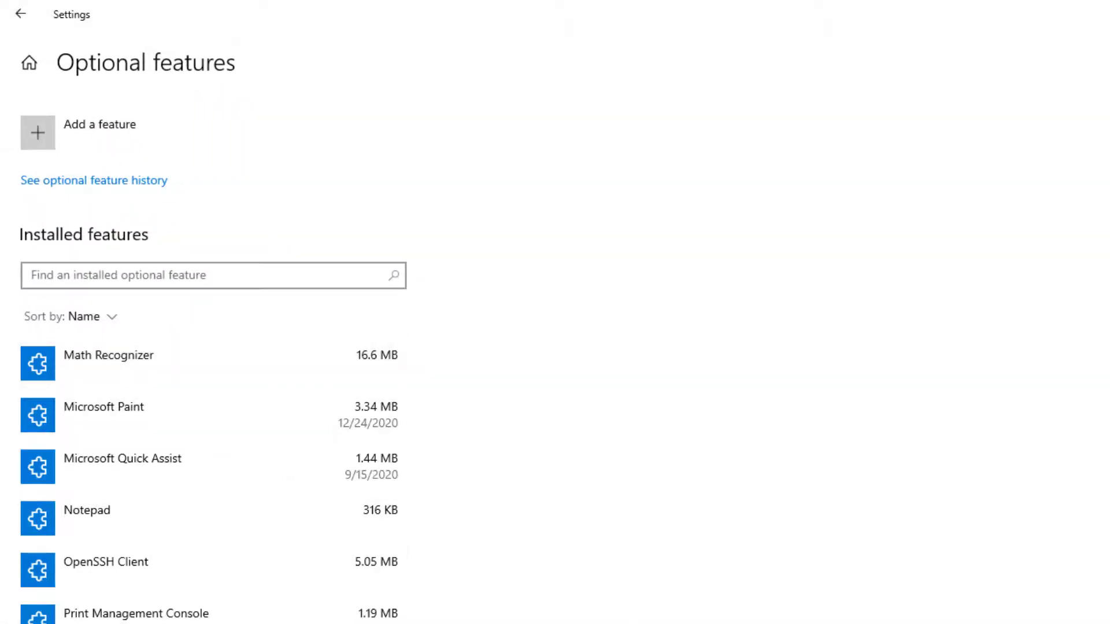
Add the Internet Explorer 11 feature, found by searching 'internet', and install it.
left_click(83, 134)
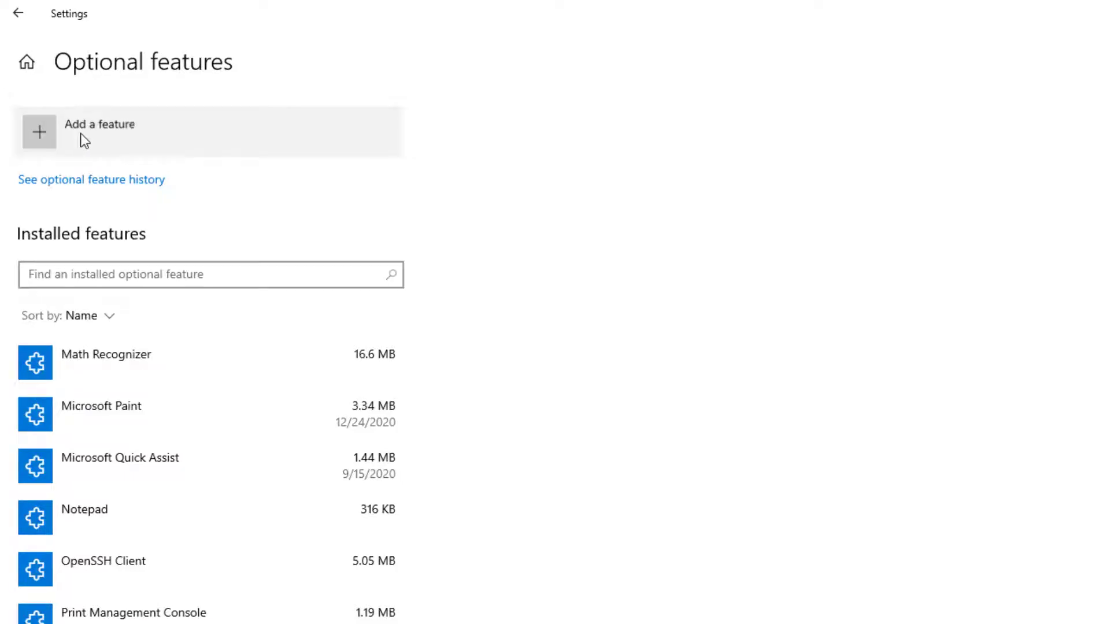
scroll(454, 361, "down", 20)
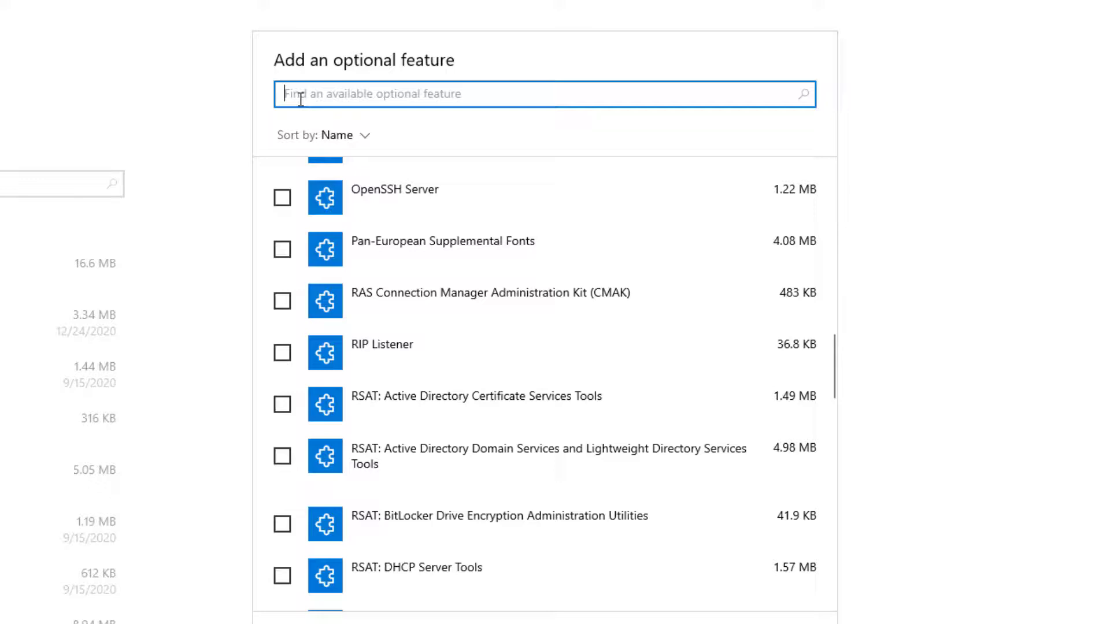
type("internet")
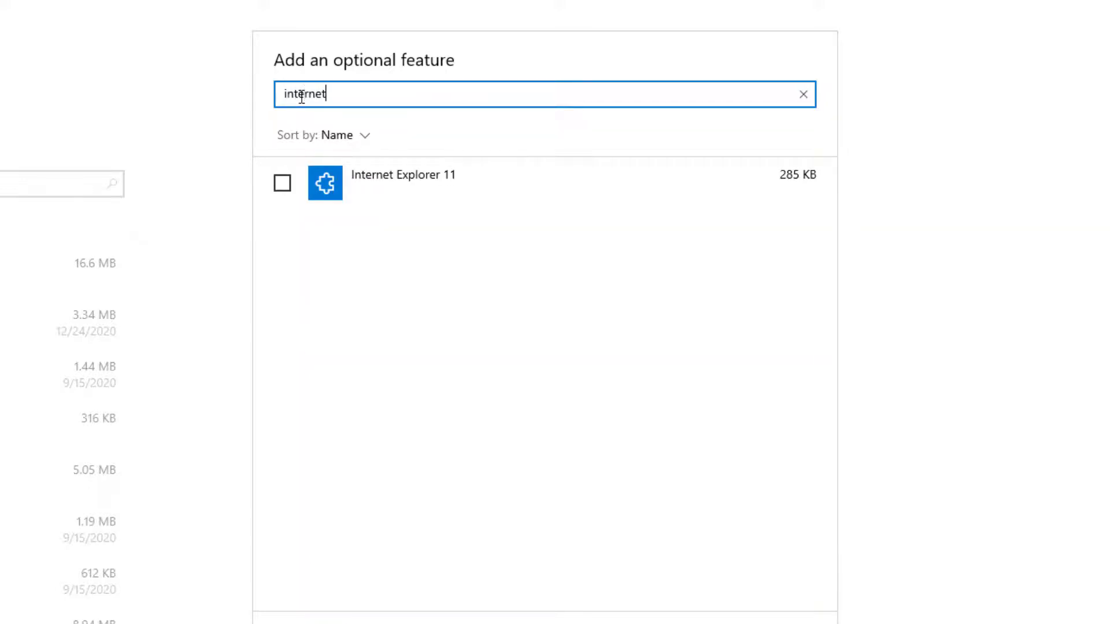
left_click(286, 192)
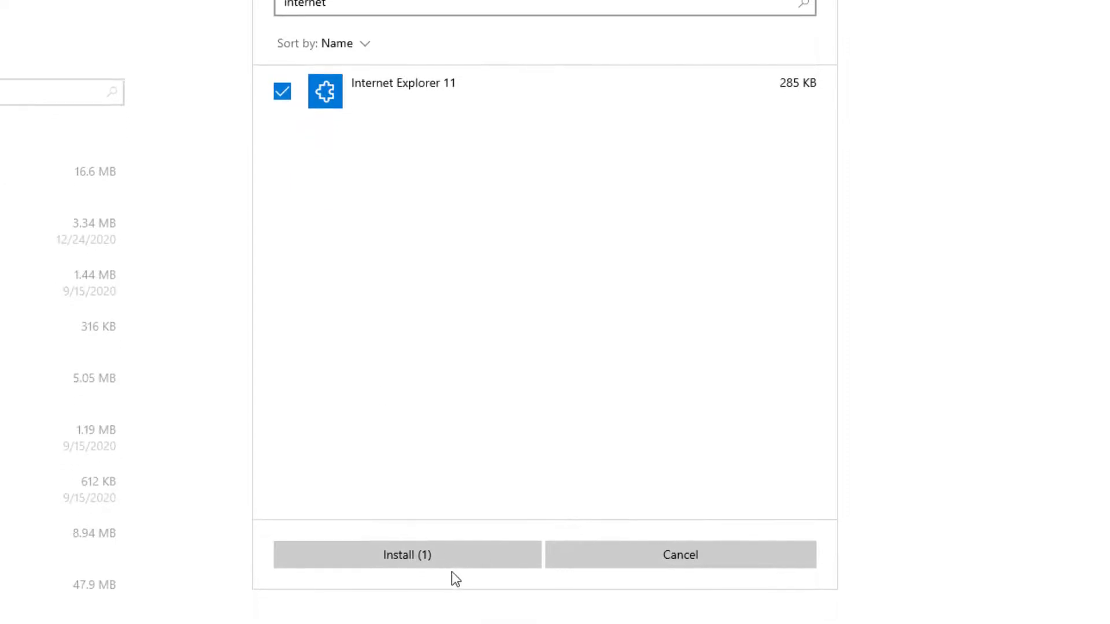
left_click(446, 561)
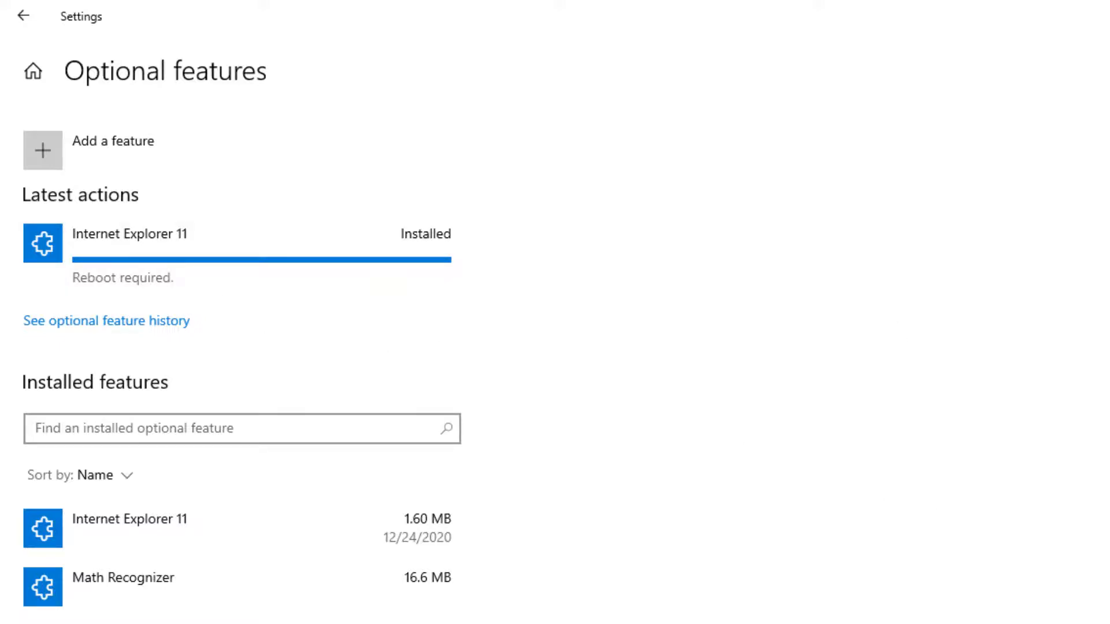
Close Settings with Alt+F4 and restart Windows from the Start menu power options.
key("alt+F4")
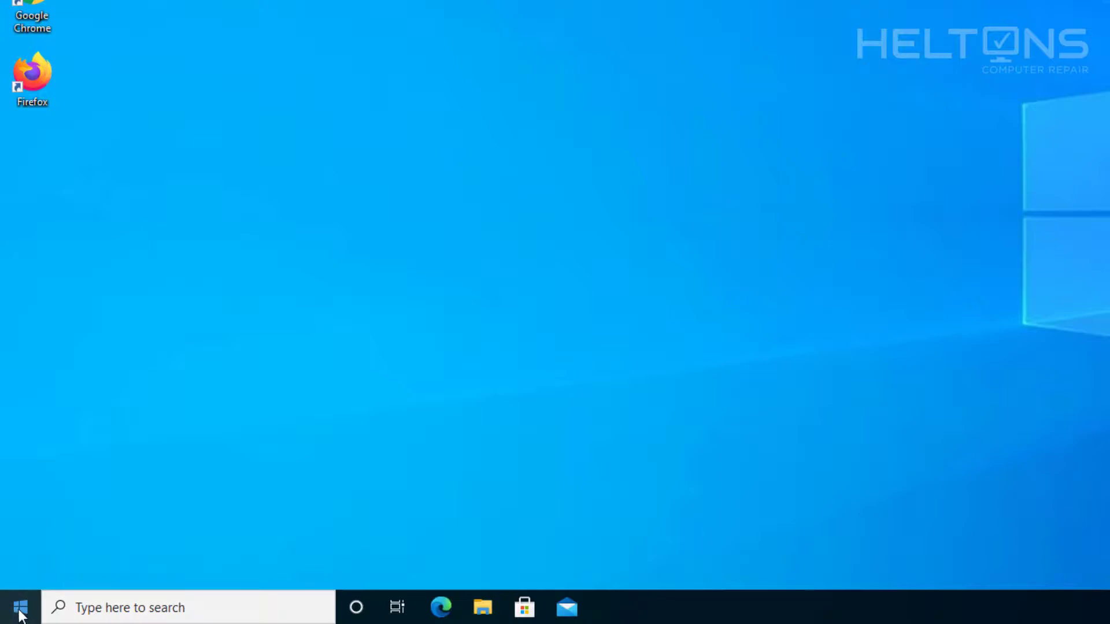
left_click(20, 607)
left_click(5, 583)
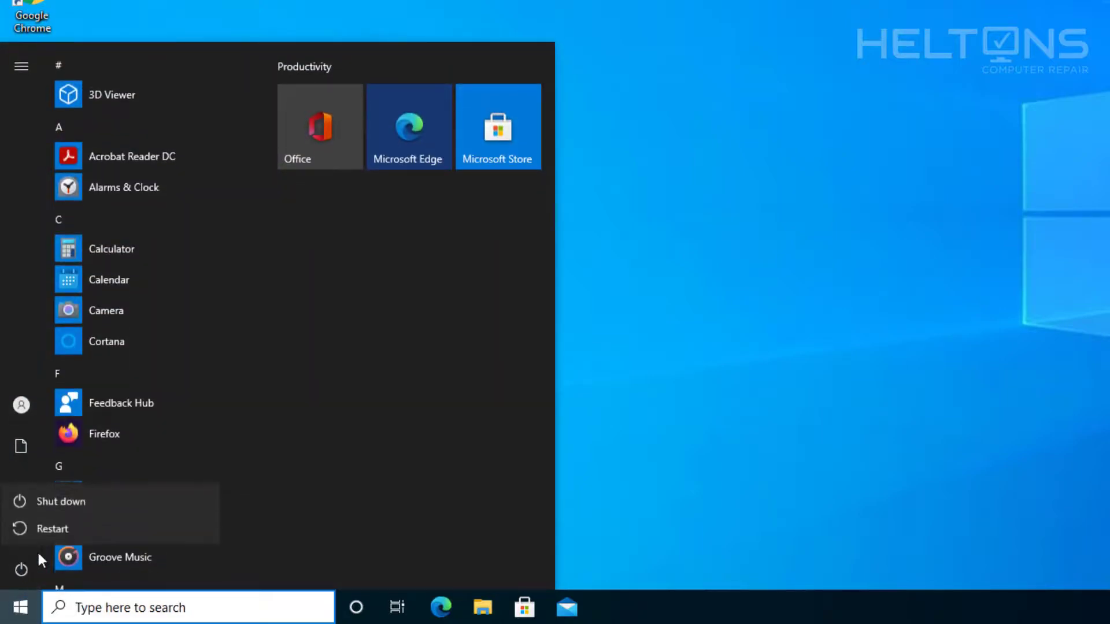
left_click(434, 520)
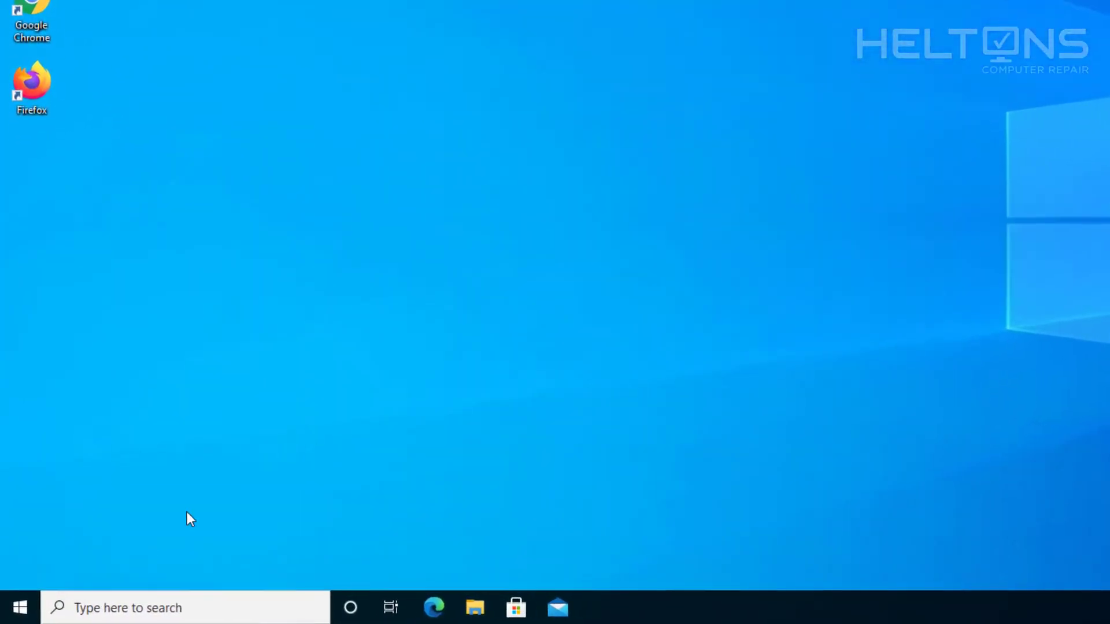
Search the Start menu for 'internet' to find the reinstalled Internet Explorer.
left_click(29, 606)
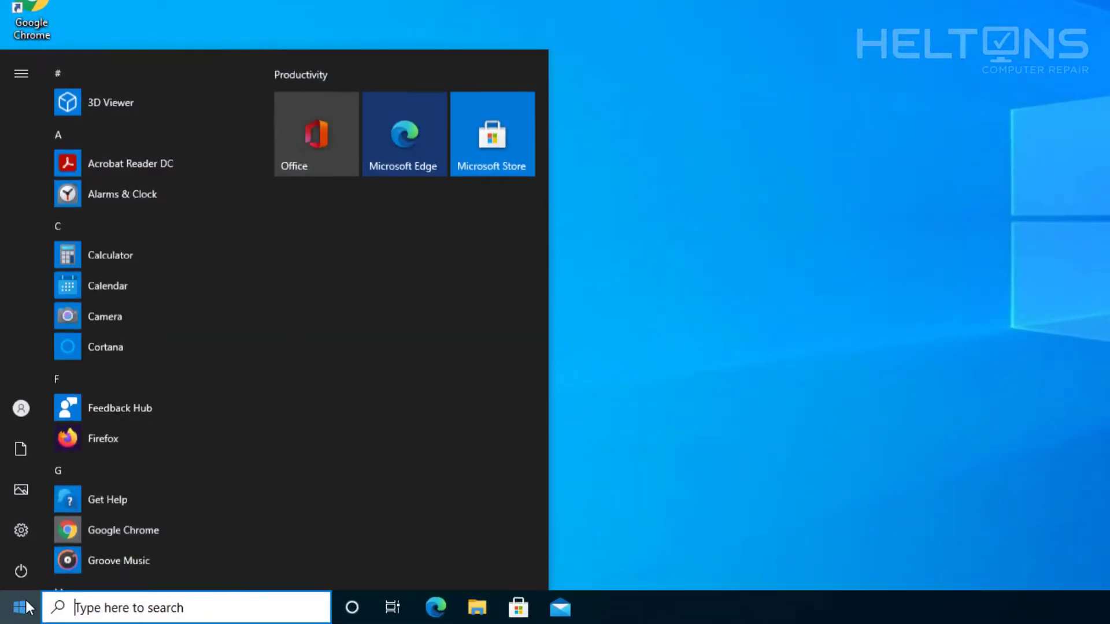
type("inter")
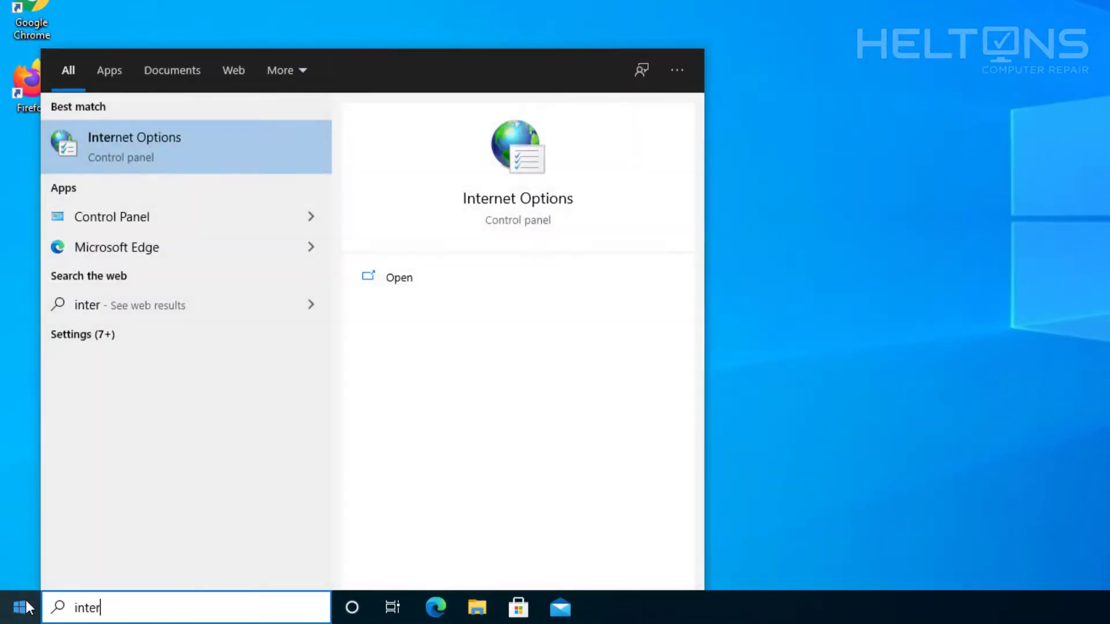
left_click(920, 82)
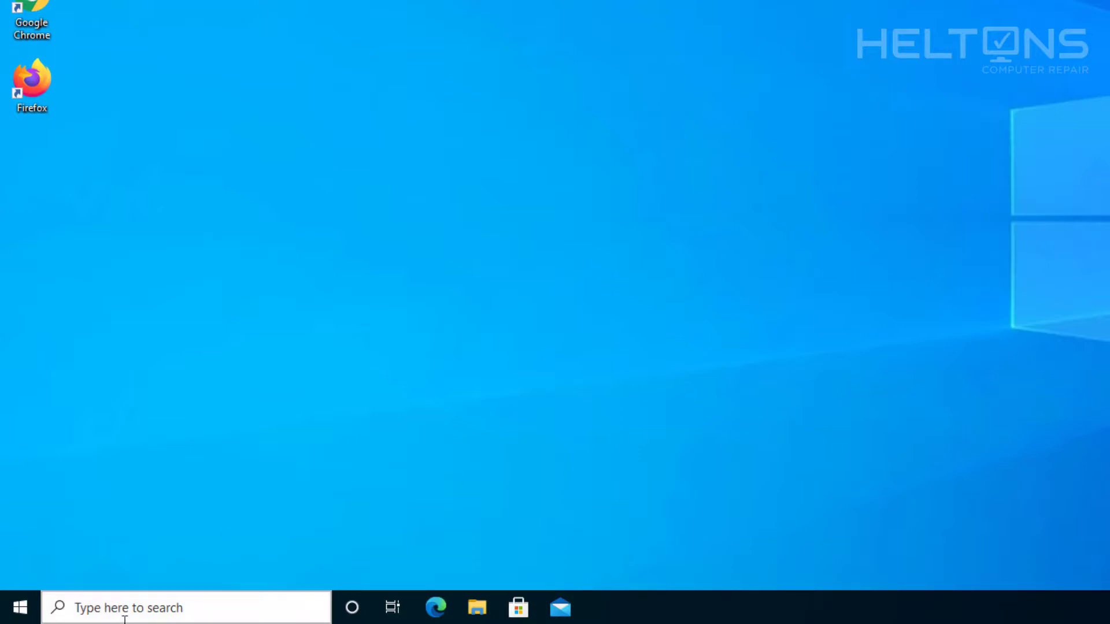
left_click(20, 608)
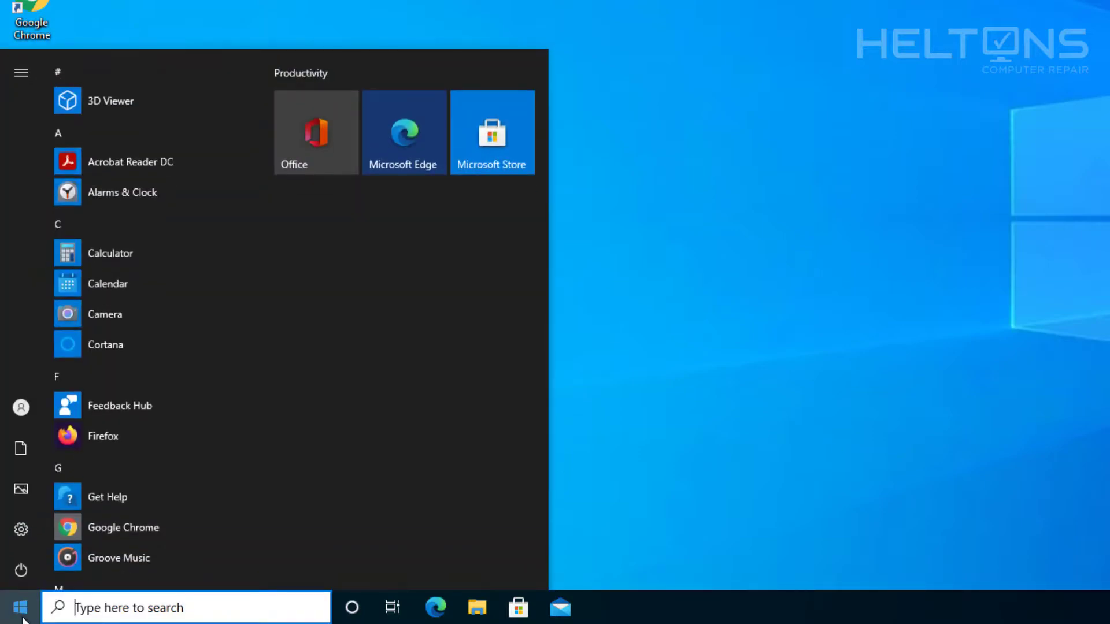
type("internet")
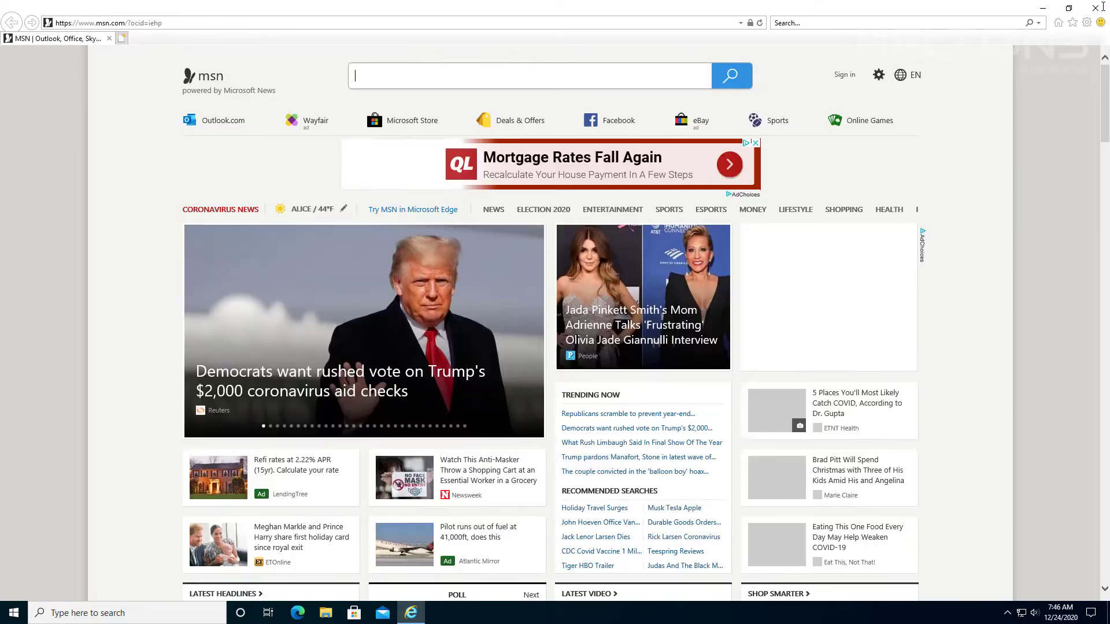
Close the Internet Explorer window.
left_click(1095, 8)
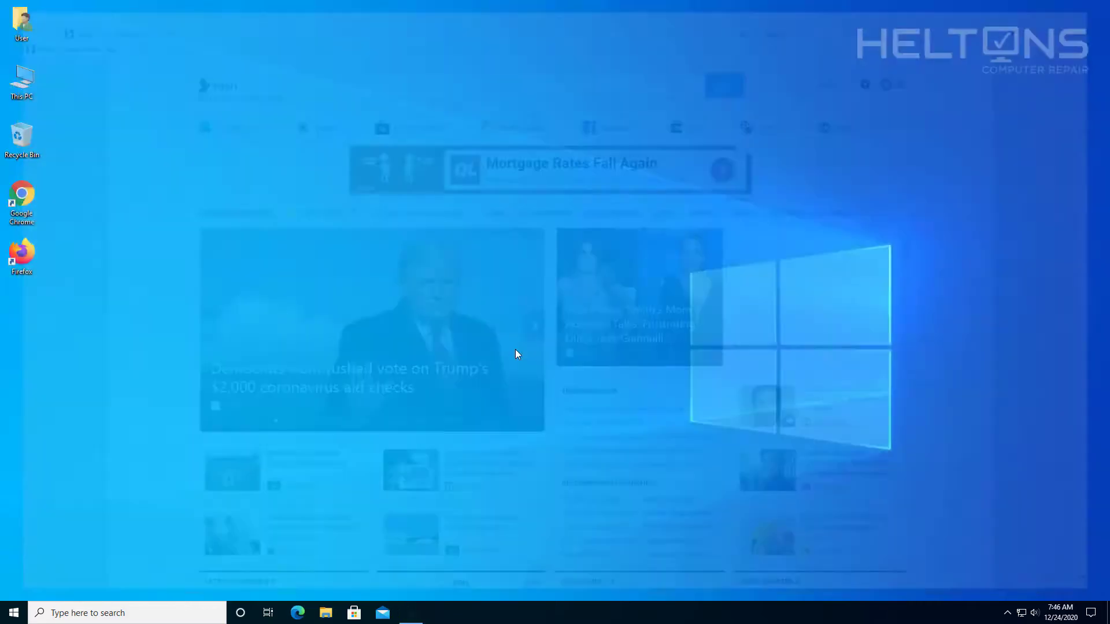